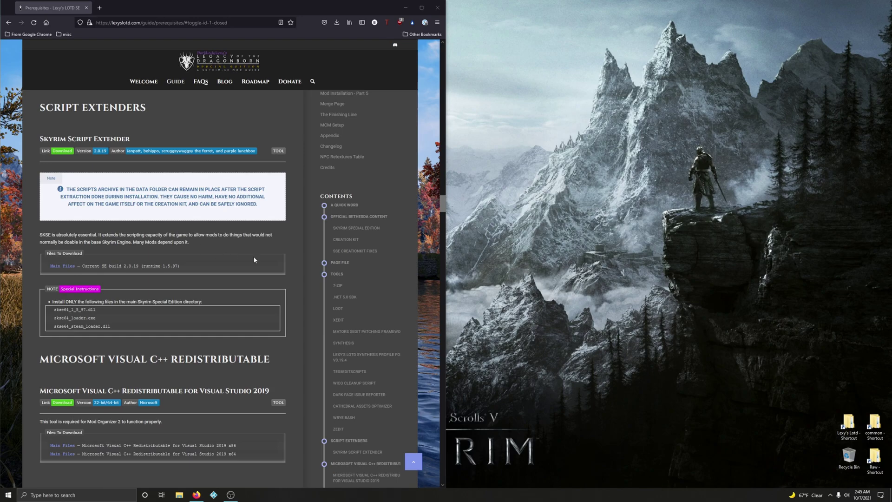
Download skse64_2_00_20.7z, the current SE build 2.0.20 7z archive, from skse.silverlock.org
{"action": "left_click", "coordinate": [59, 151]}
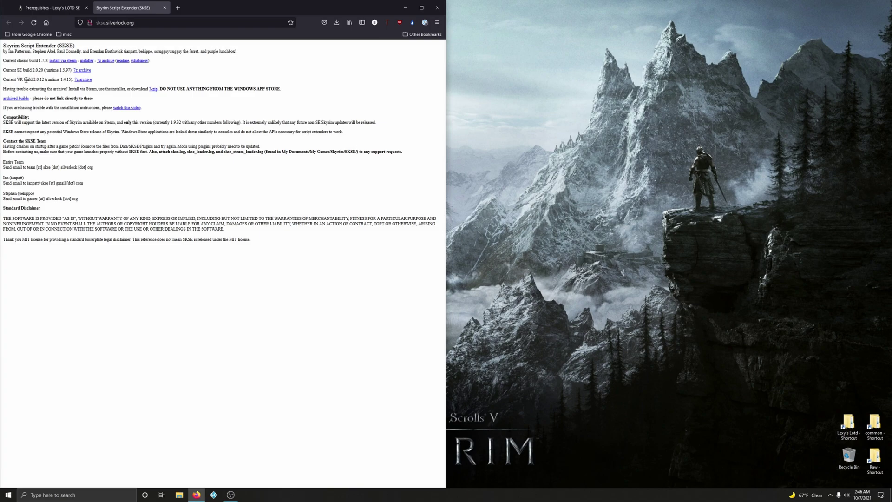
{"action": "left_click_drag", "start_coordinate": [3, 70], "coordinate": [28, 69]}
{"action": "left_click", "coordinate": [83, 70]}
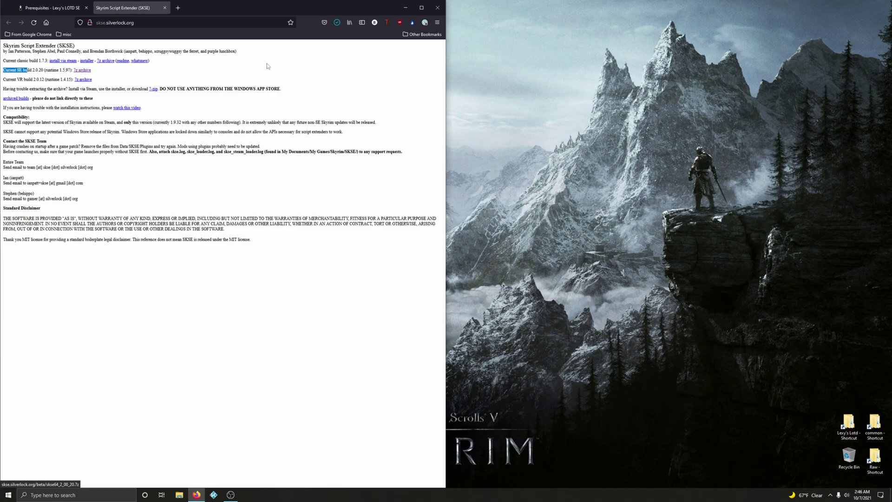
Reveal skse64_2_00_20.7z in Downloads and open its skse64_2_00_20 folder in 7-Zip
{"action": "left_click", "coordinate": [341, 23]}
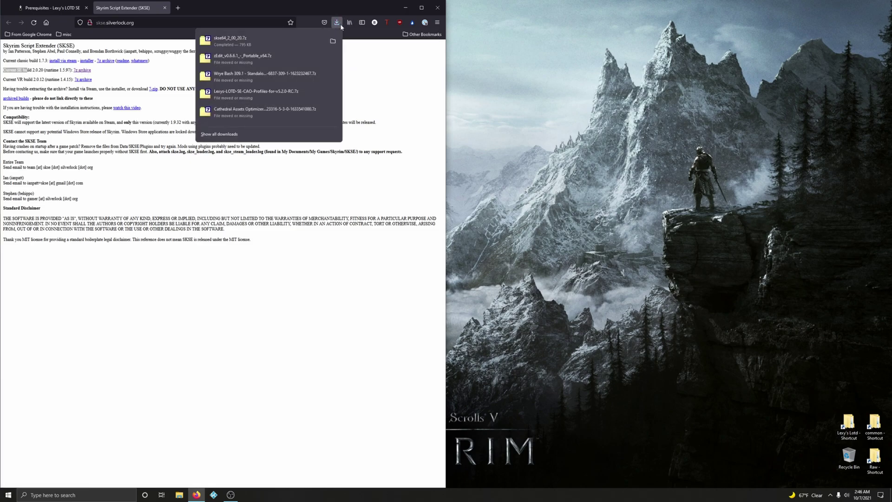
{"action": "left_click", "coordinate": [335, 45]}
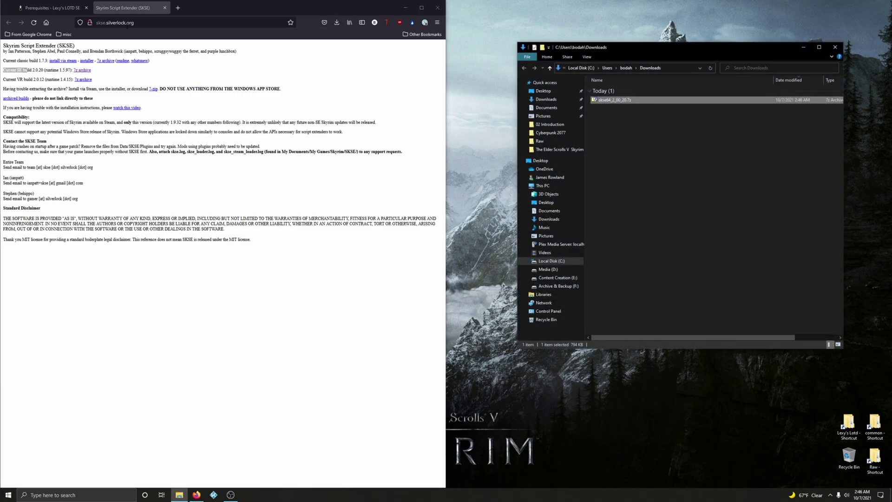
{"action": "left_click", "coordinate": [165, 8]}
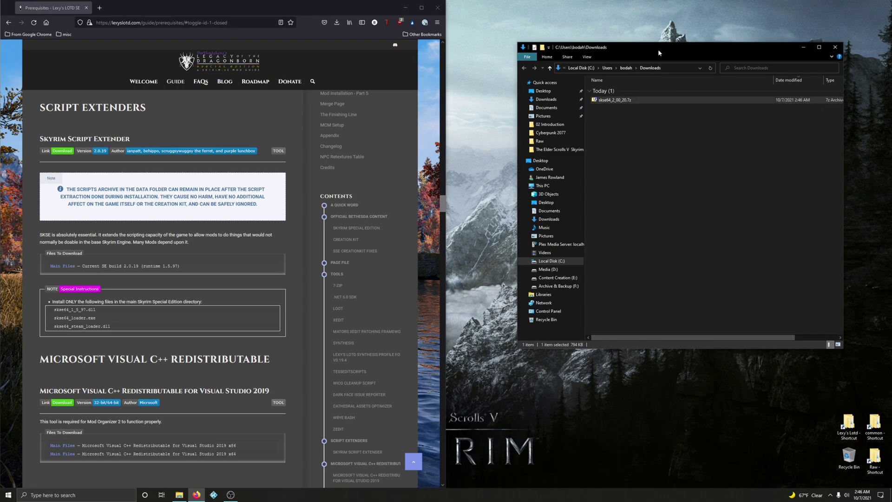
{"action": "left_click_drag", "start_coordinate": [658, 49], "coordinate": [222, 57]}
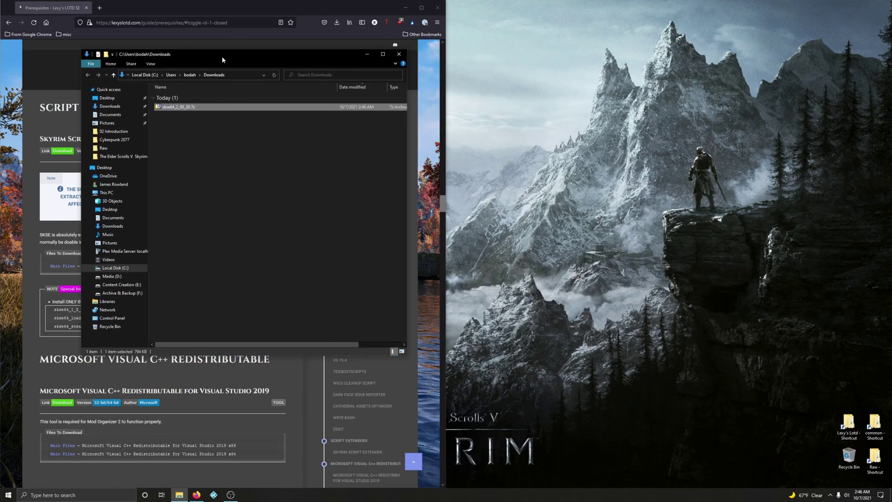
{"action": "double_click", "coordinate": [181, 108]}
{"action": "left_click", "coordinate": [194, 129]}
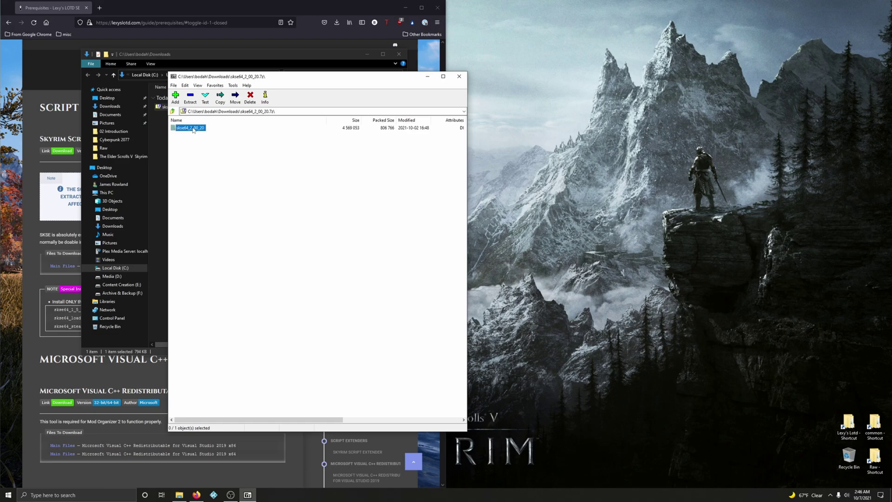
{"action": "double_click", "coordinate": [194, 129]}
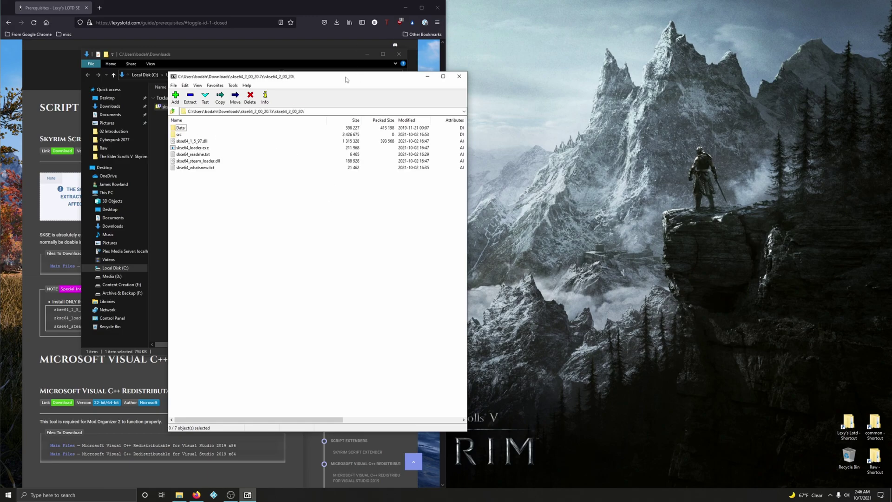
Close the Downloads window and pick out skse64_1_5_97.dll, skse64_loader.exe and skse64_steam_loader.dll
{"action": "left_click_drag", "start_coordinate": [345, 80], "coordinate": [484, 40]}
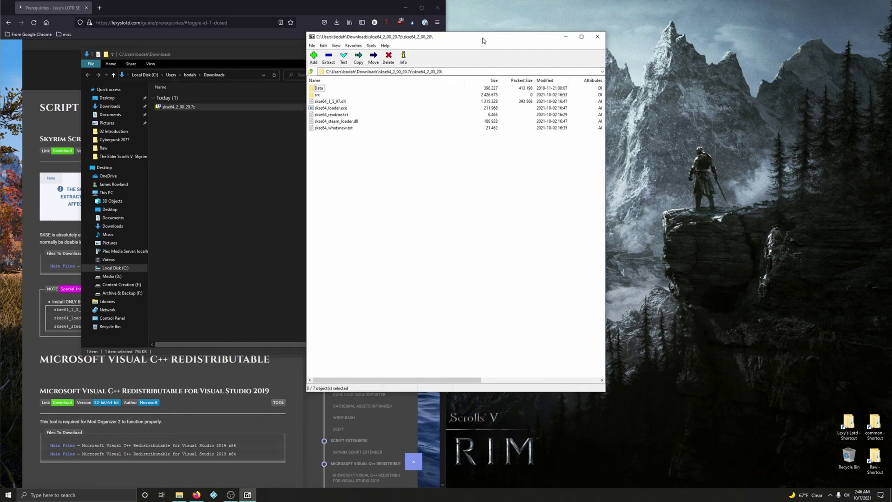
{"action": "left_click", "coordinate": [245, 51]}
{"action": "left_click", "coordinate": [443, 54]}
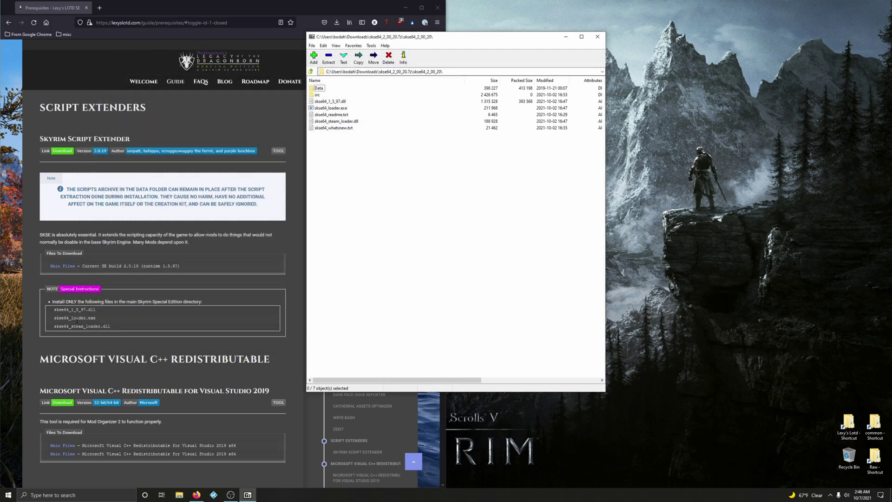
{"action": "left_click", "coordinate": [342, 102]}
{"action": "left_click", "coordinate": [340, 109]}
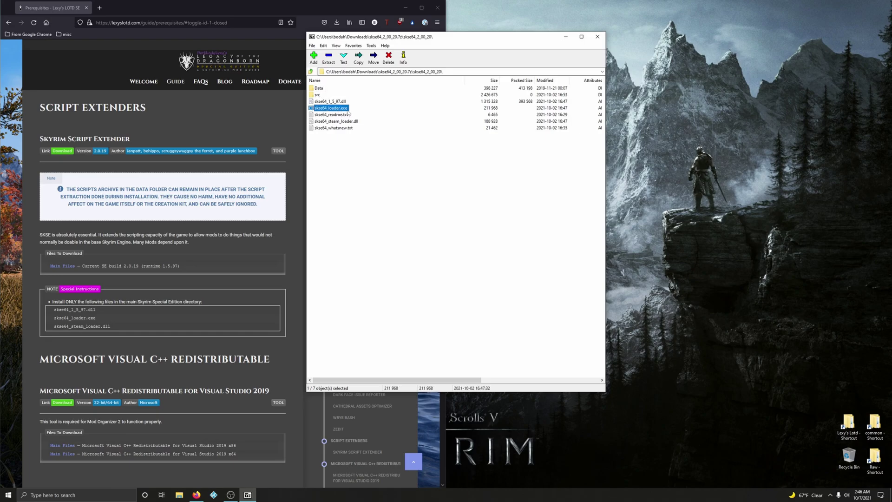
{"action": "left_click", "coordinate": [346, 122]}
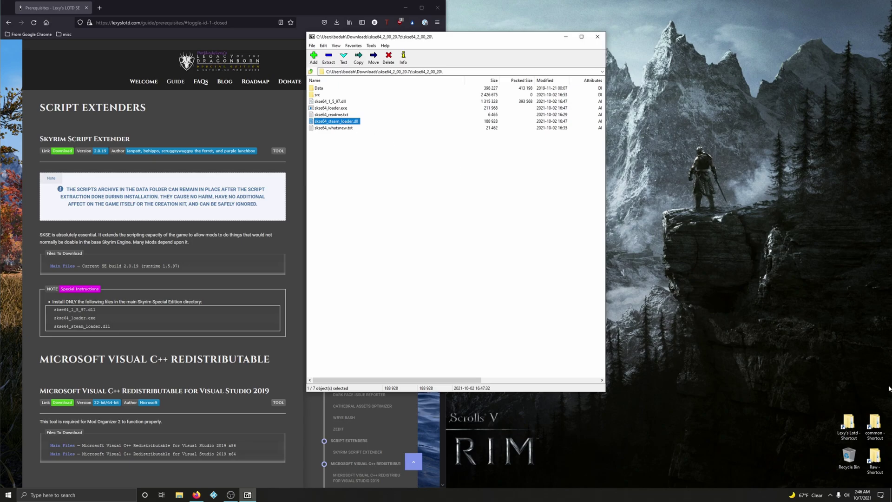
Open the Steam common games folder beside 7-Zip and locate the Skyrim Special Edition folder
{"action": "double_click", "coordinate": [876, 425]}
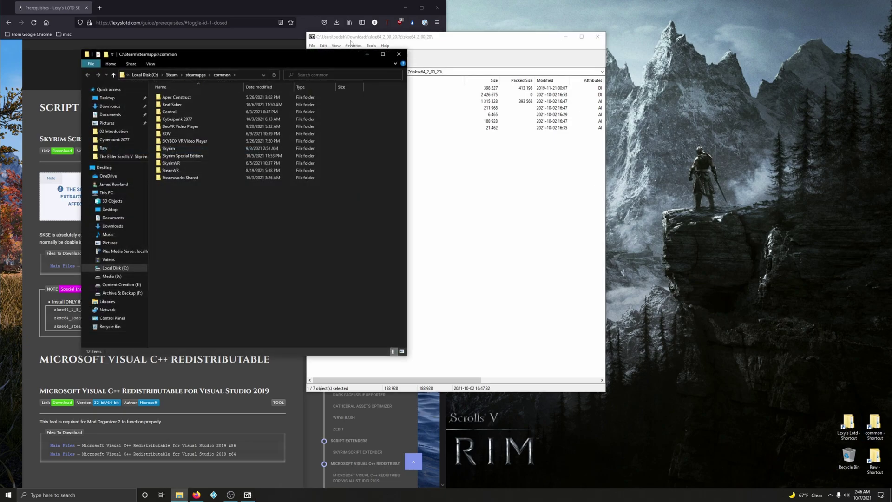
{"action": "left_click_drag", "start_coordinate": [318, 57], "coordinate": [837, 25]}
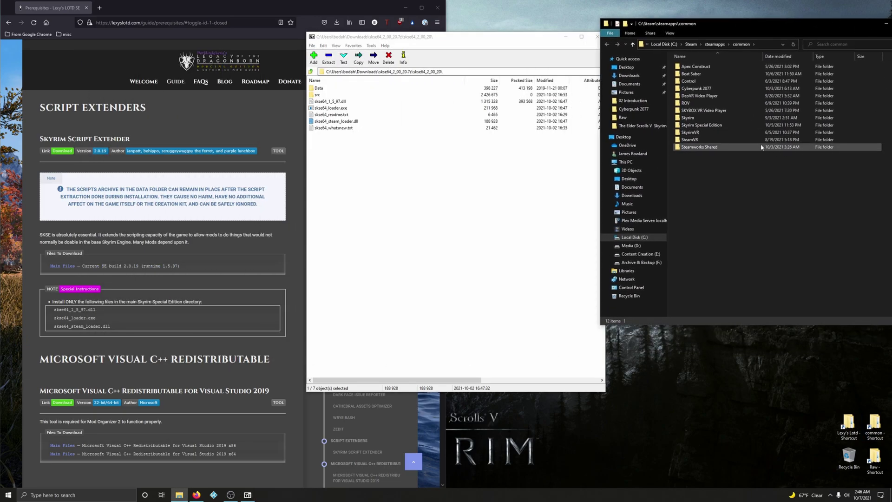
{"action": "left_click", "coordinate": [683, 128]}
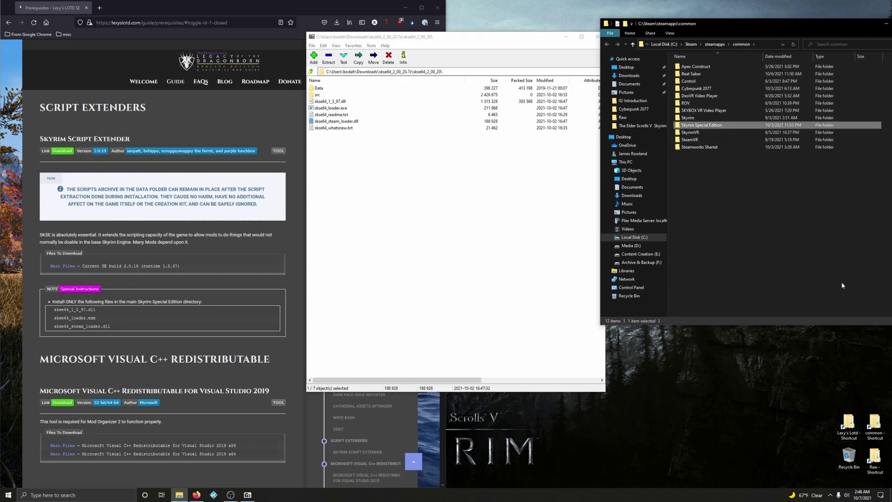
Copy skse64_1_5_97.dll, skse64_loader.exe and skse64_steam_loader.dll into Skyrim Special Edition, then close 7-Zip
{"action": "left_click", "coordinate": [343, 102]}
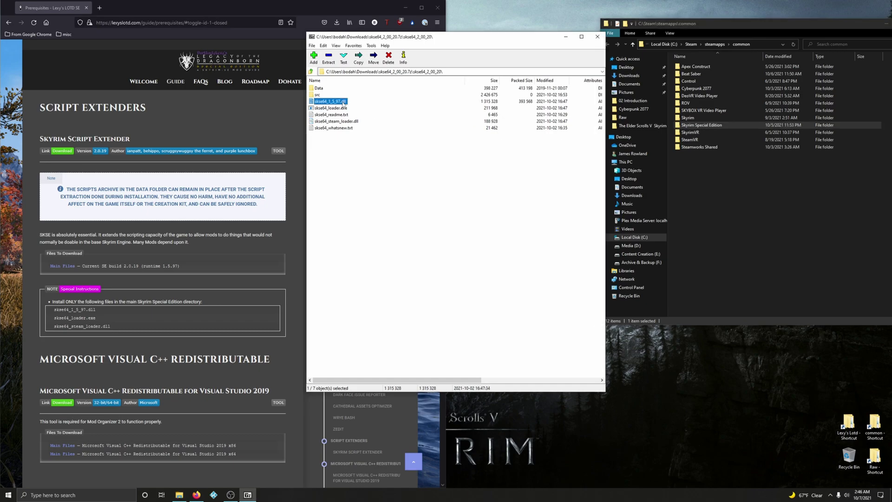
{"action": "left_click", "coordinate": [344, 109], "text": "ctrl"}
{"action": "left_click", "coordinate": [355, 121], "text": "ctrl"}
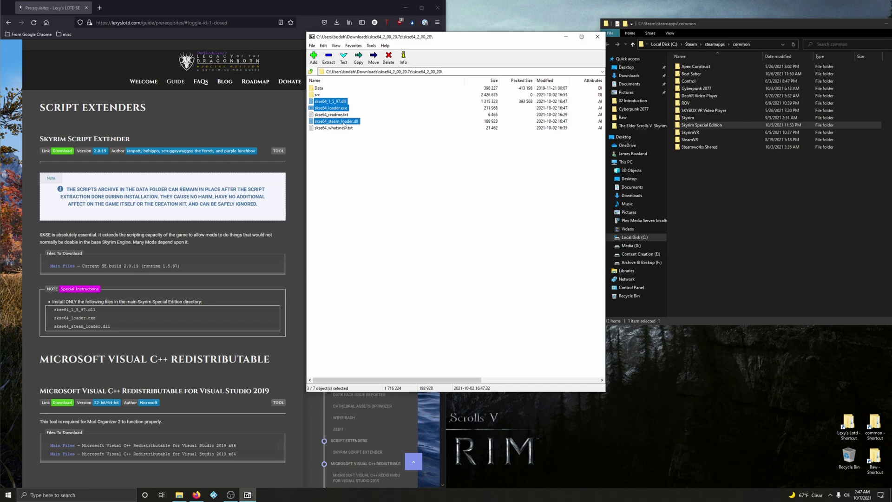
{"action": "left_click_drag", "start_coordinate": [343, 112], "coordinate": [703, 129]}
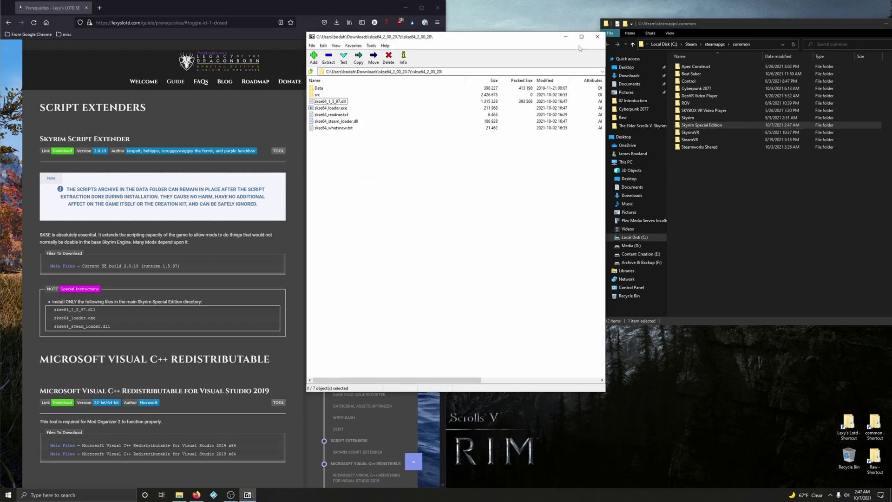
{"action": "left_click", "coordinate": [598, 37]}
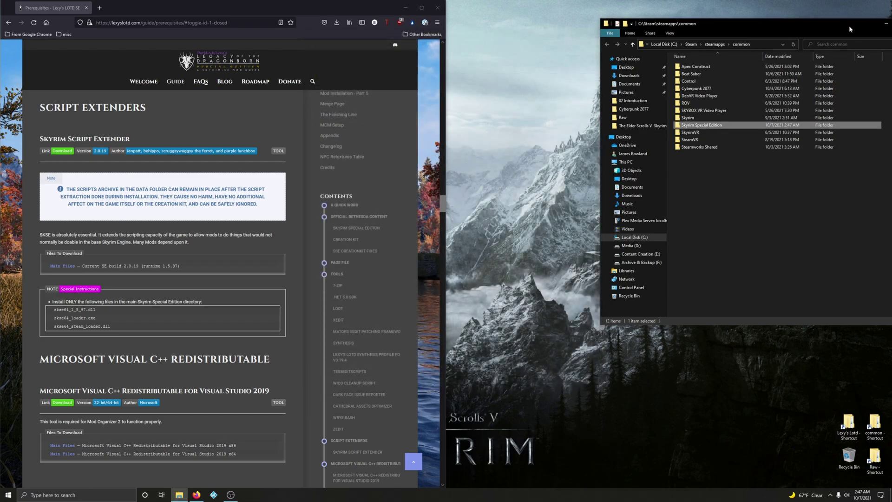
{"action": "left_click_drag", "start_coordinate": [850, 29], "coordinate": [744, 40]}
Close the games folder and scroll to the Visual C++ Redistributable for Visual Studio 2019 entry
{"action": "left_click", "coordinate": [811, 36]}
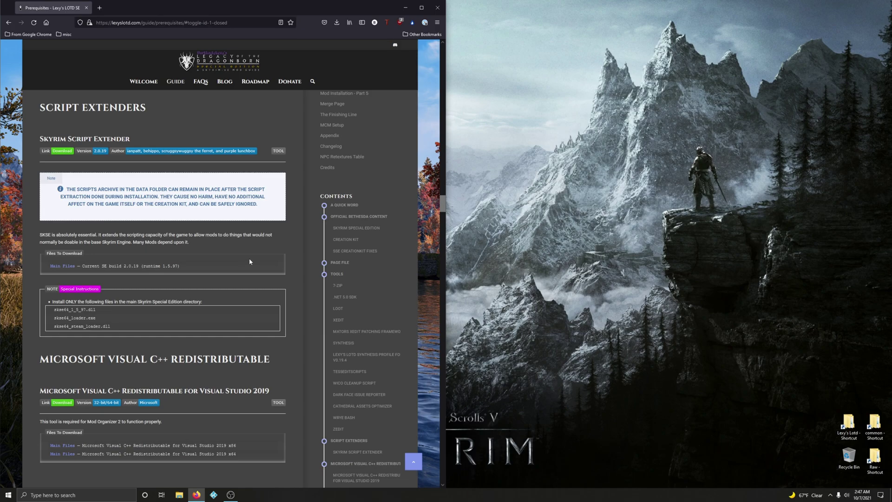
{"action": "scroll", "coordinate": [217, 289], "scroll_direction": "down", "scroll_amount": 2}
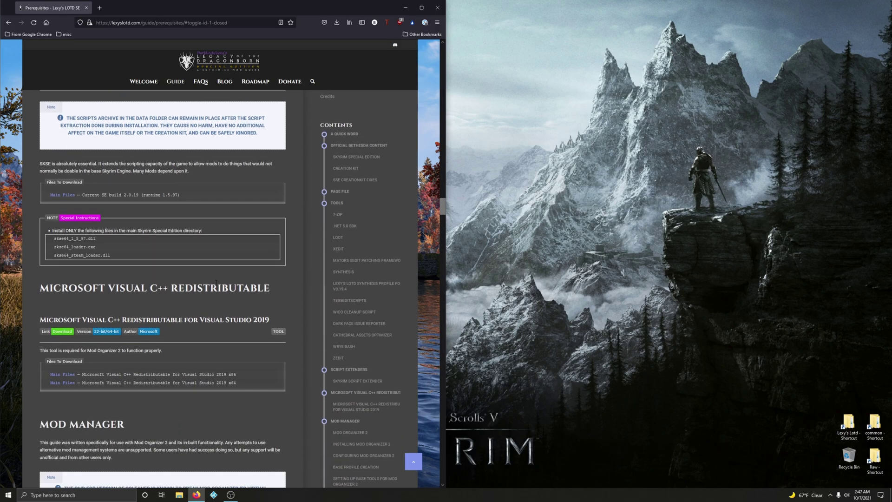
{"action": "scroll", "coordinate": [251, 293], "scroll_direction": "down", "scroll_amount": 3}
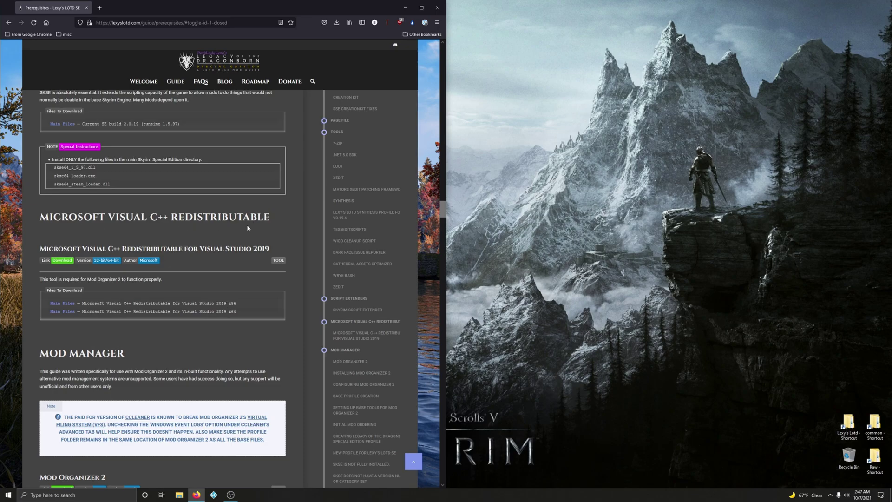
{"action": "scroll", "coordinate": [248, 227], "scroll_direction": "down", "scroll_amount": 2}
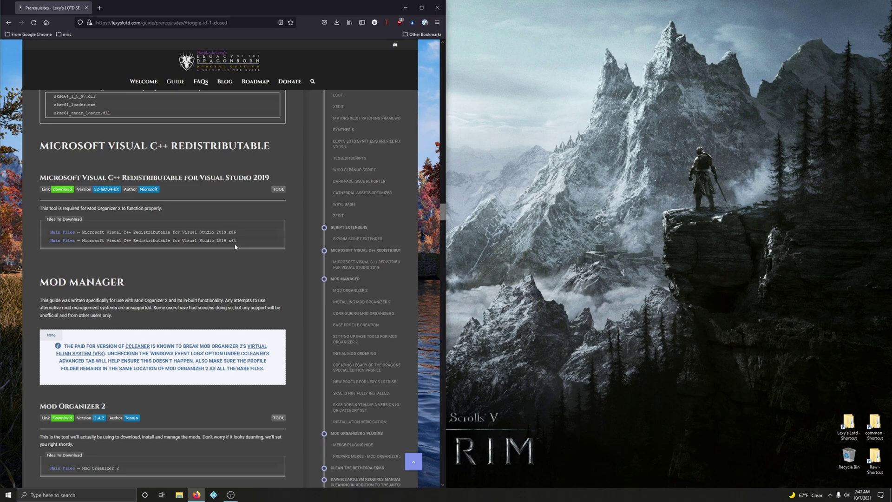
Save the x86 and x64 vc_redist installers from Microsoft's Latest Supported Visual C++ Redistributable Downloads page
{"action": "left_click", "coordinate": [65, 190]}
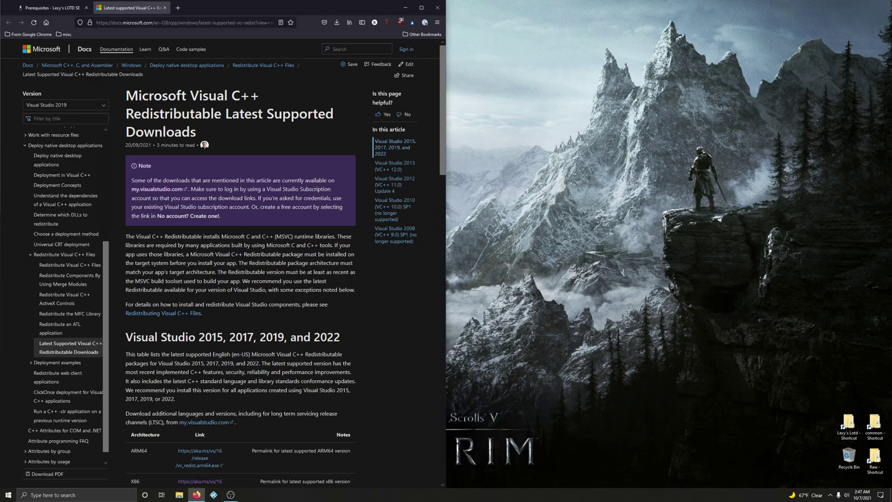
{"action": "scroll", "coordinate": [241, 260], "scroll_direction": "down", "scroll_amount": 5}
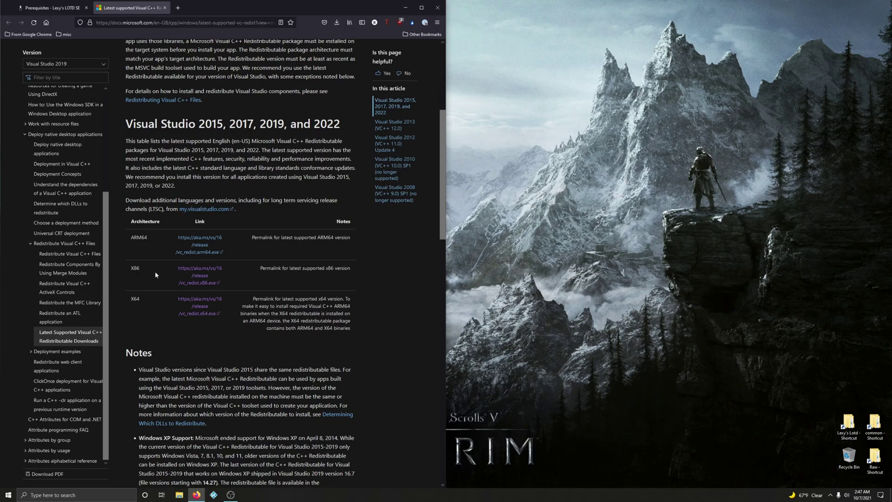
{"action": "left_click", "coordinate": [212, 271]}
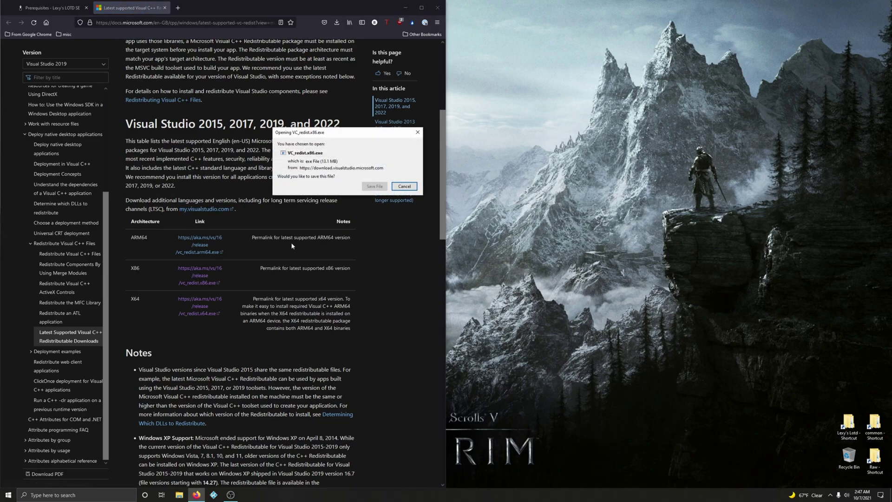
{"action": "left_click", "coordinate": [372, 188]}
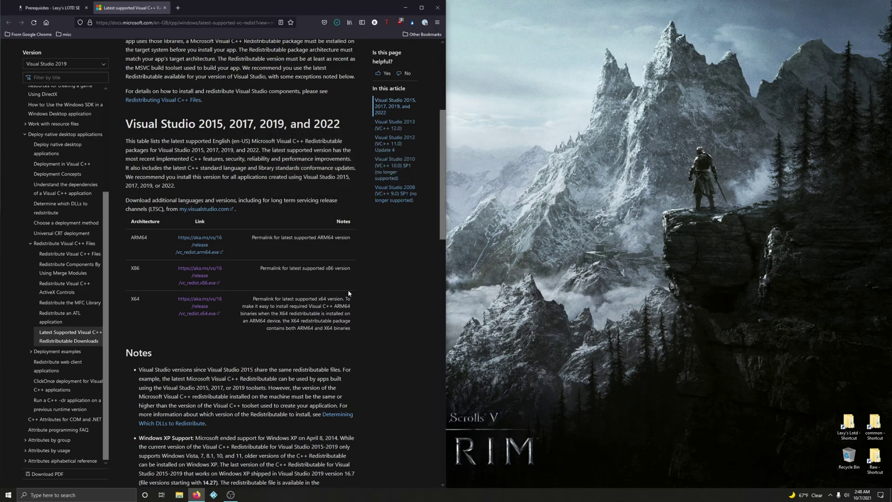
{"action": "left_click", "coordinate": [199, 302]}
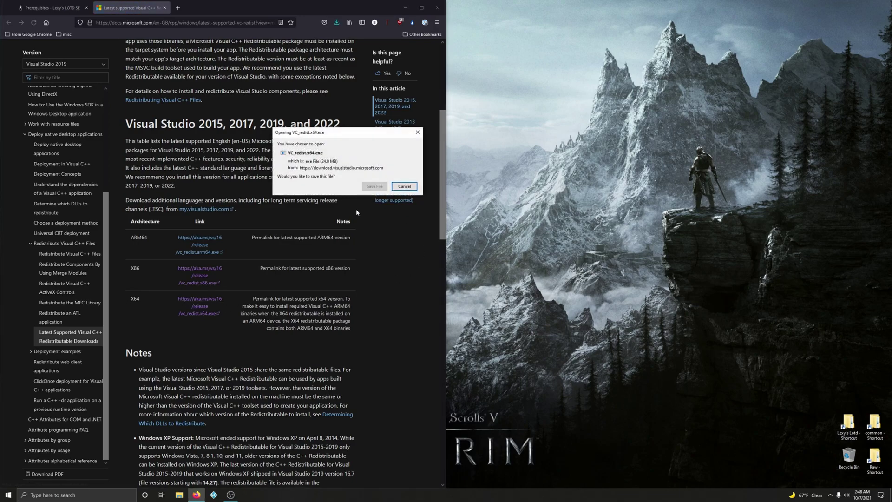
{"action": "left_click", "coordinate": [377, 186]}
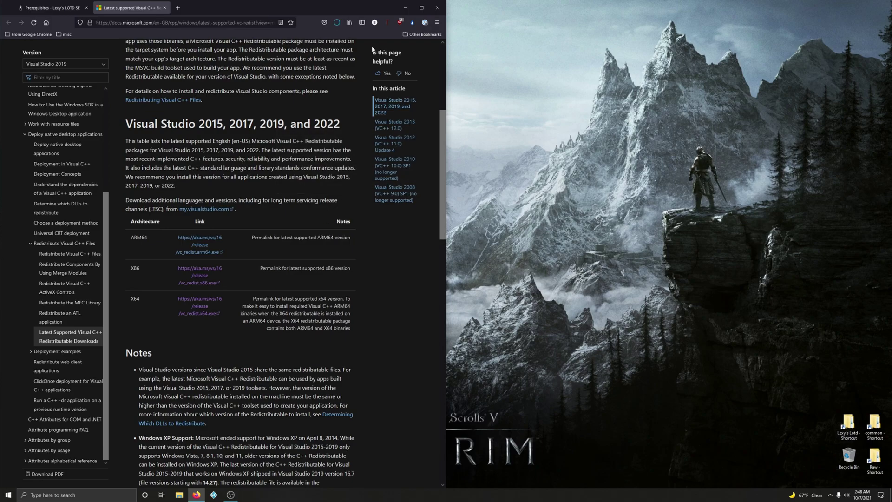
Install the Visual C++ 2015-2019 x64 redistributable from VC_redist.x64.exe without restarting
{"action": "left_click", "coordinate": [336, 23]}
{"action": "left_click", "coordinate": [333, 40]}
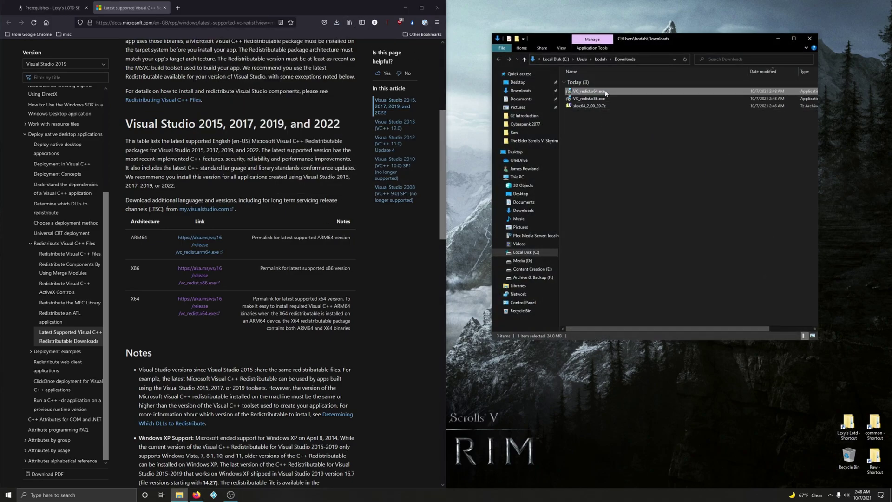
{"action": "double_click", "coordinate": [588, 91]}
{"action": "left_click", "coordinate": [376, 276]}
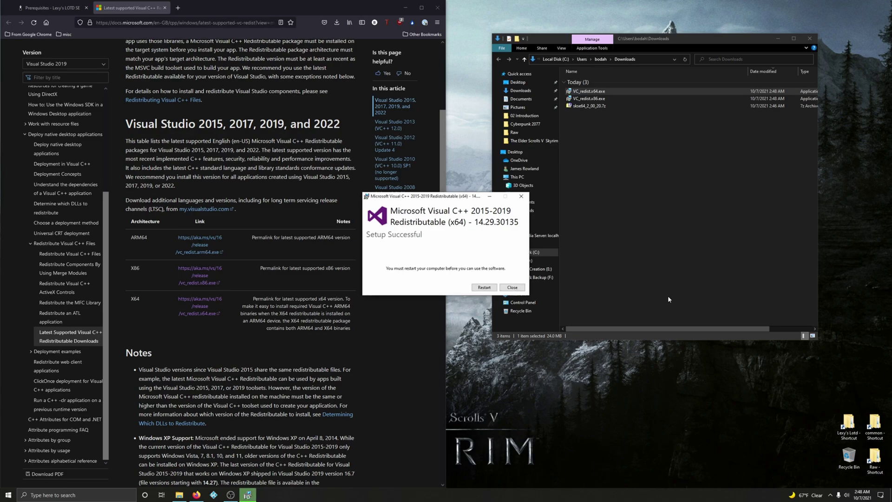
{"action": "left_click", "coordinate": [513, 289]}
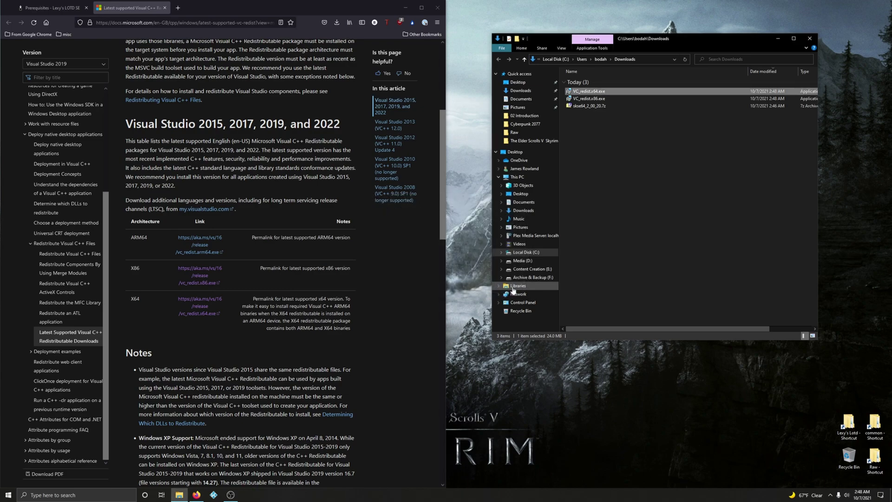
Install the Visual C++ 2015-2019 x86 redistributable (14.29.30135) from VC_redist.x86.exe
{"action": "double_click", "coordinate": [596, 99]}
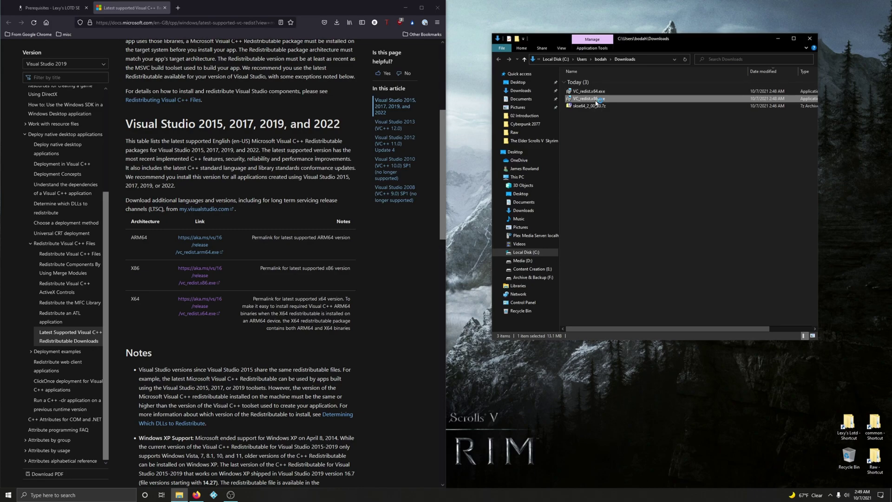
{"action": "left_click", "coordinate": [390, 277]}
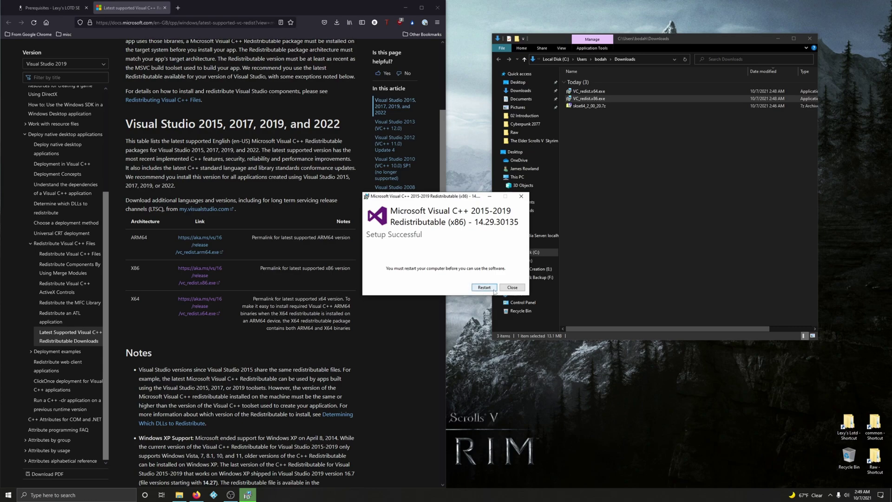
{"action": "left_click", "coordinate": [512, 289]}
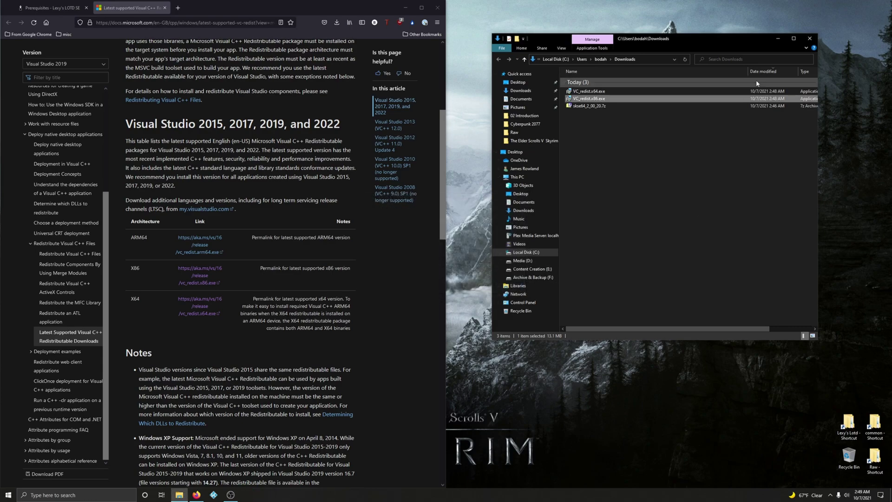
Delete the three downloaded files from the Downloads folder and close it
{"action": "left_click_drag", "start_coordinate": [615, 134], "coordinate": [578, 88]}
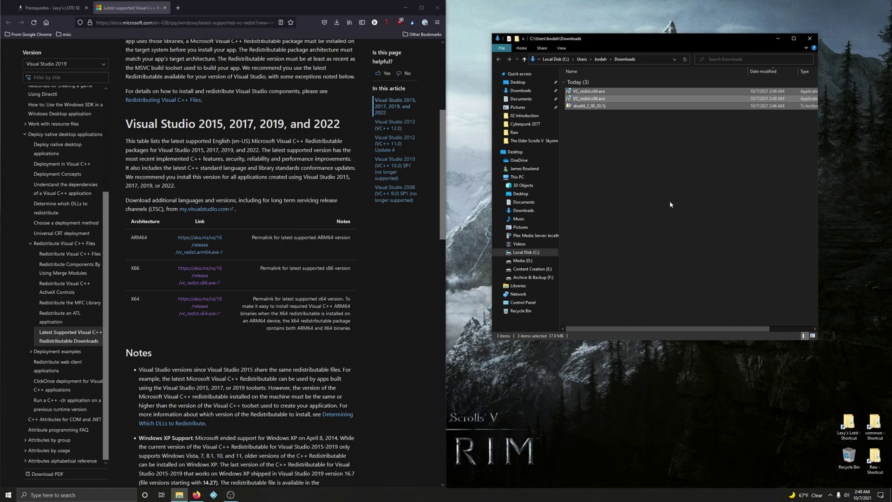
{"action": "key", "text": "Delete"}
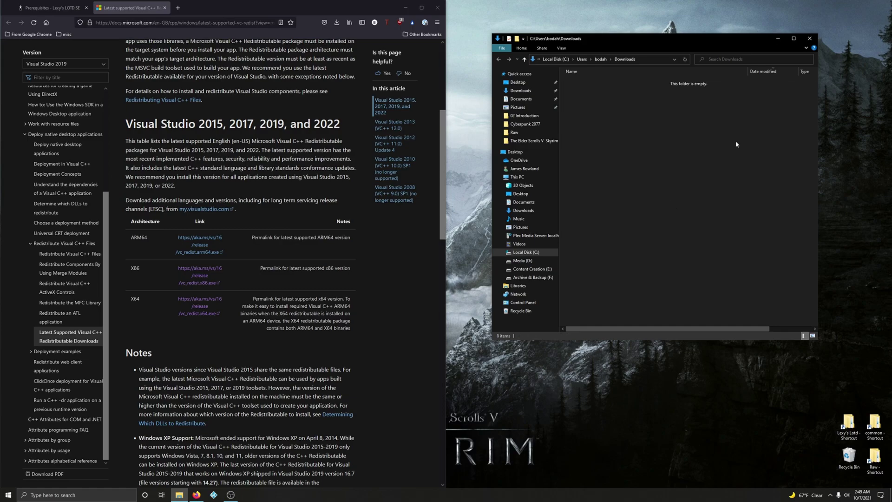
{"action": "left_click", "coordinate": [809, 38]}
Close the Microsoft Docs tab and scroll the guide to the Mod Organizer 2 version 2.4.2 download
{"action": "left_click", "coordinate": [164, 8]}
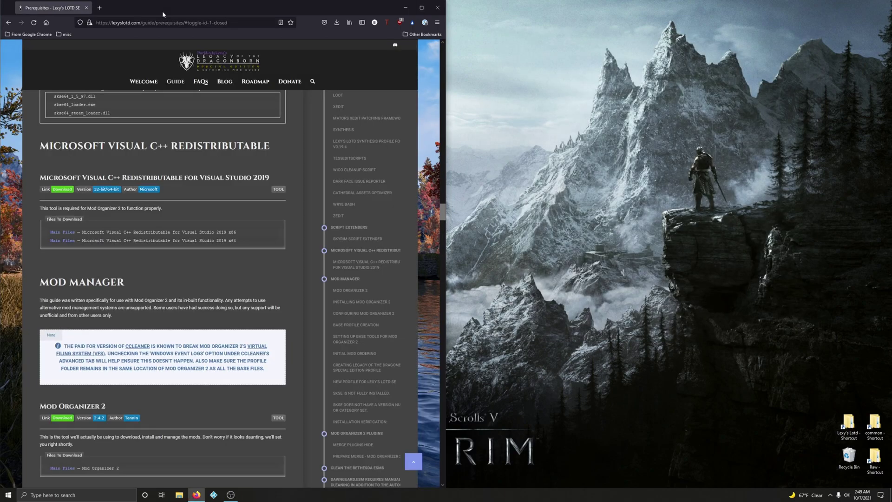
{"action": "scroll", "coordinate": [177, 392], "scroll_direction": "down", "scroll_amount": 1}
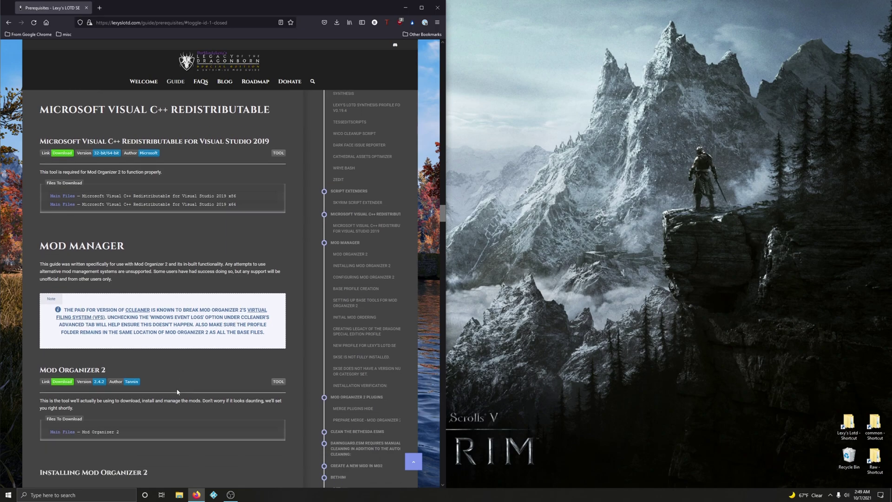
{"action": "scroll", "coordinate": [177, 392], "scroll_direction": "down", "scroll_amount": 1}
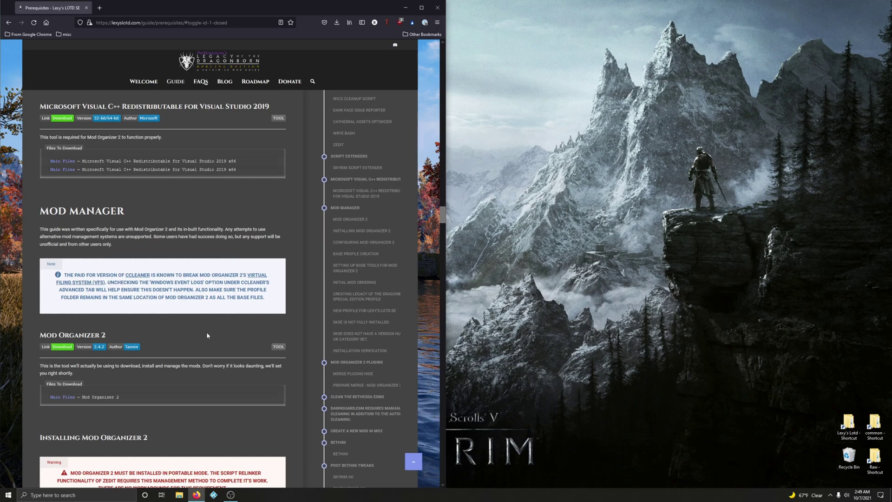
{"action": "scroll", "coordinate": [176, 349], "scroll_direction": "down", "scroll_amount": 2}
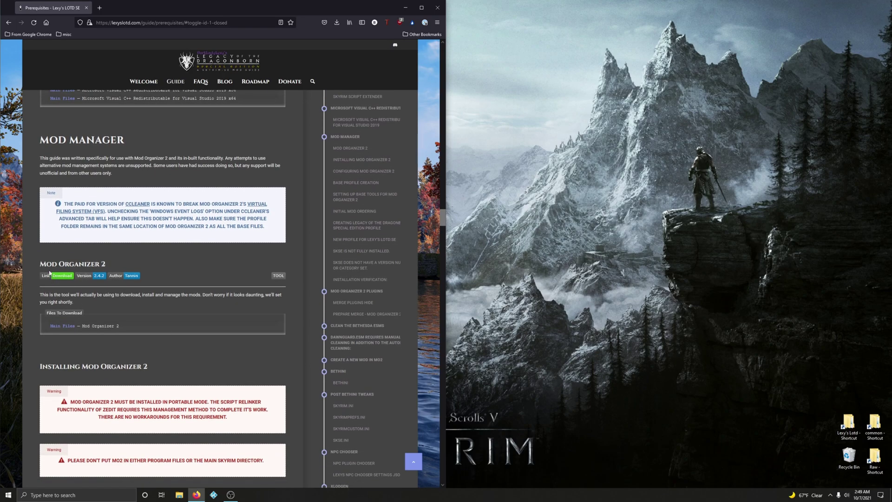